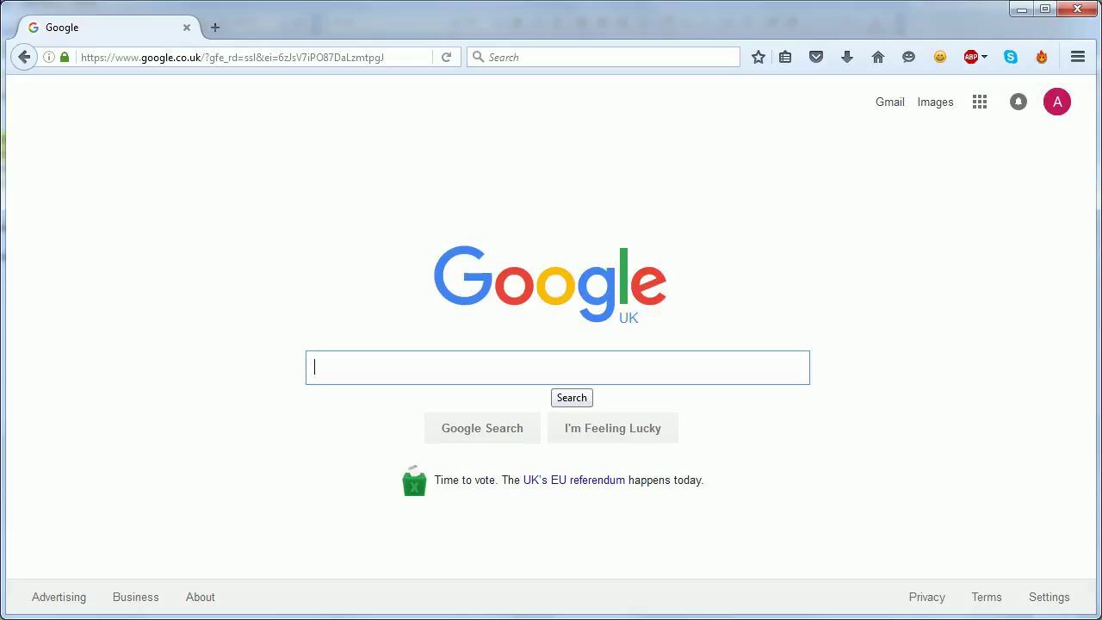
# Search Google for 'ucas' and open the 'UCAS: Undergraduate Courses At University And College' result
pyautogui.write('ucas')
pyautogui.press('Return')
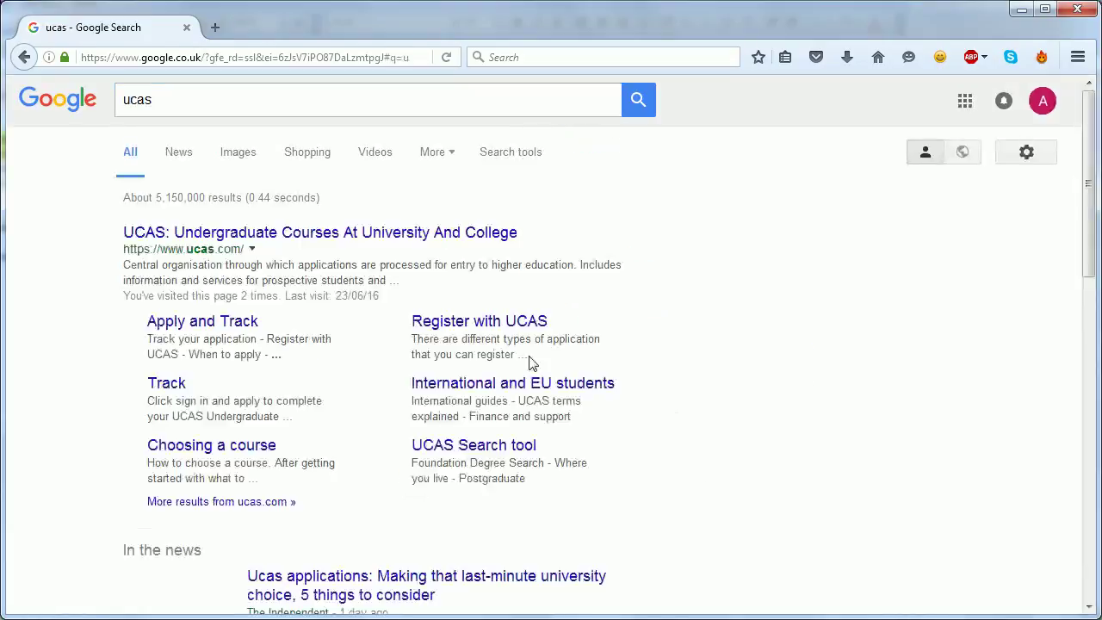
pyautogui.click(254, 234)
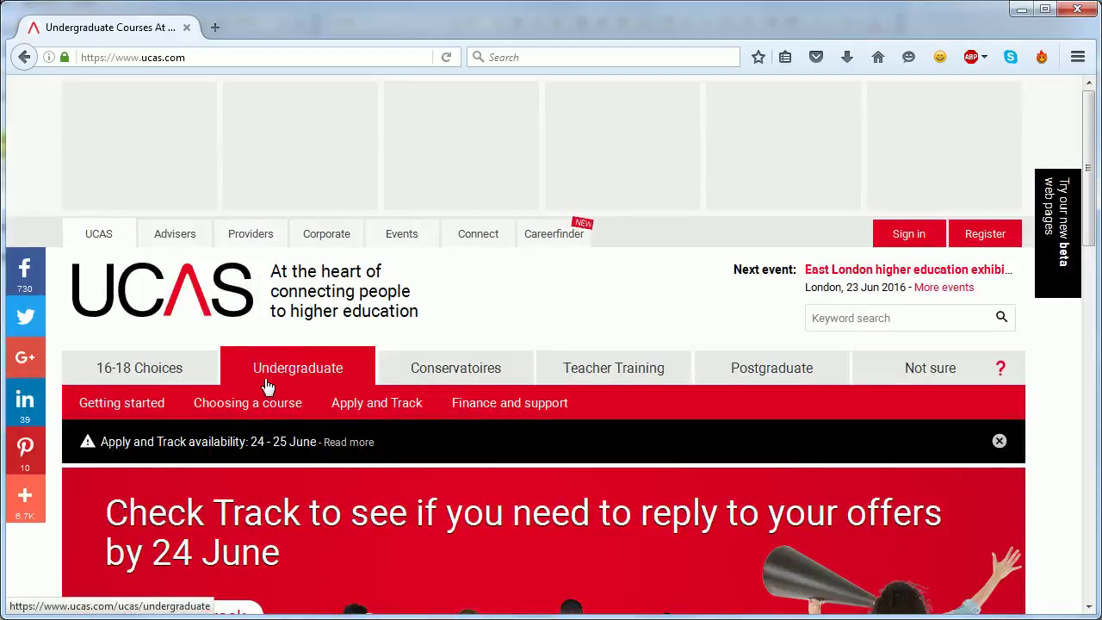
# Go to UCAS sign-in and choose 'Sign in and apply for 2017 entry' for undergraduates
pyautogui.click(910, 234)
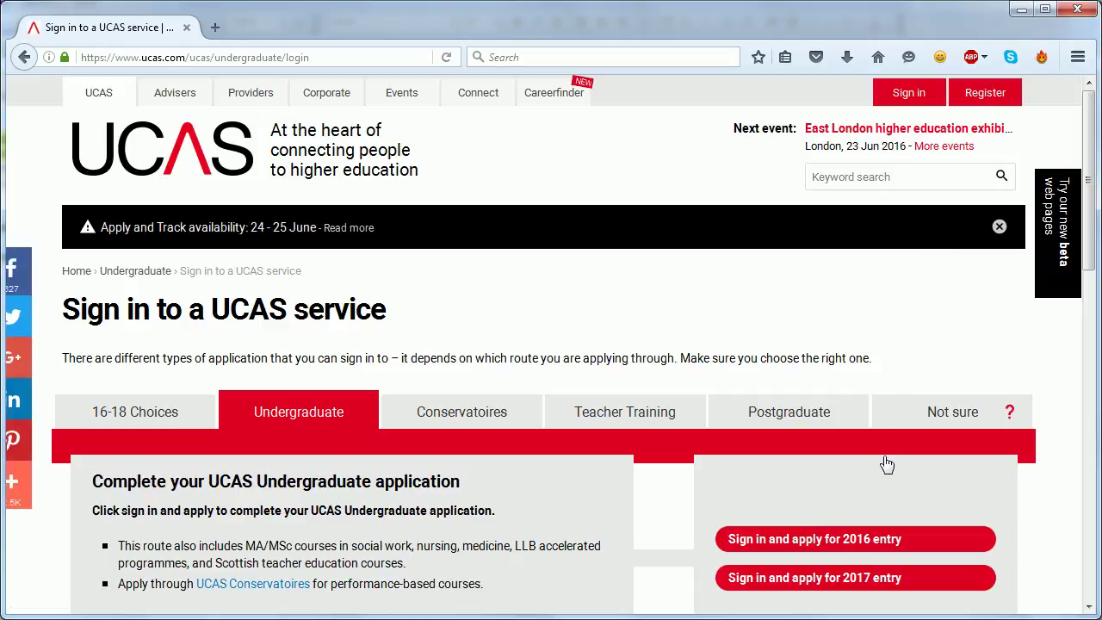
pyautogui.click(885, 591)
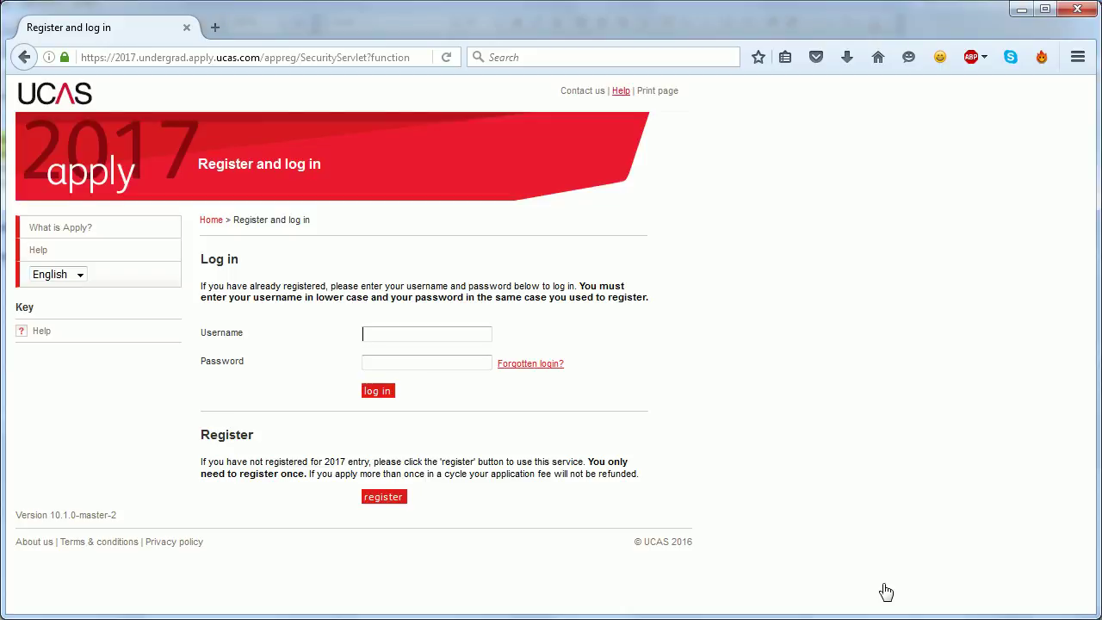
pyautogui.click(490, 364)
pyautogui.write('••••••')
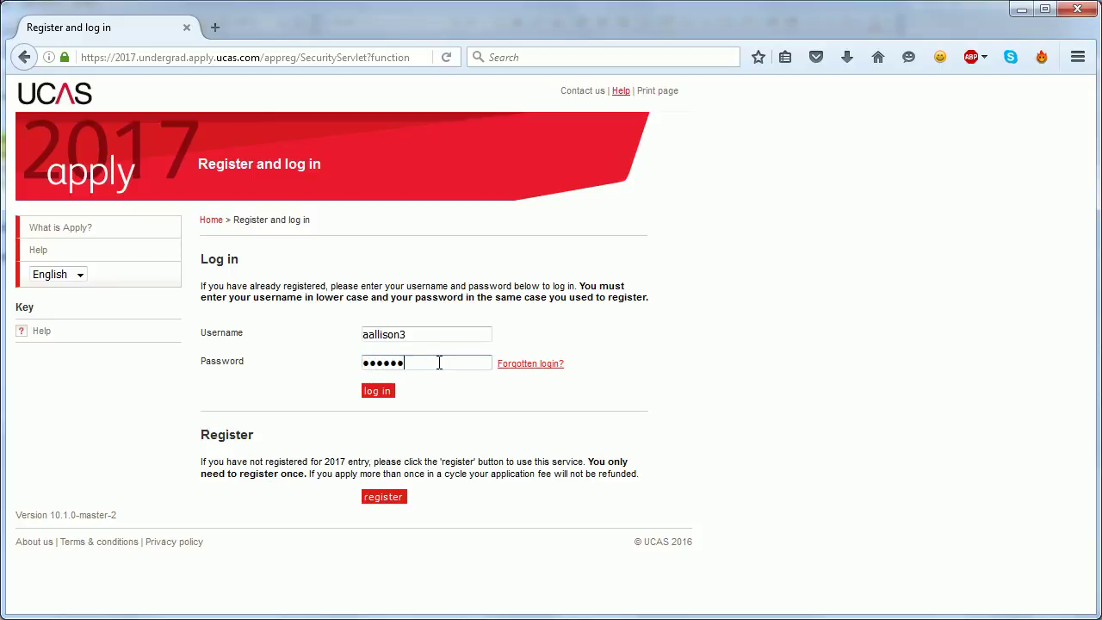
pyautogui.write('•')
pyautogui.click(379, 391)
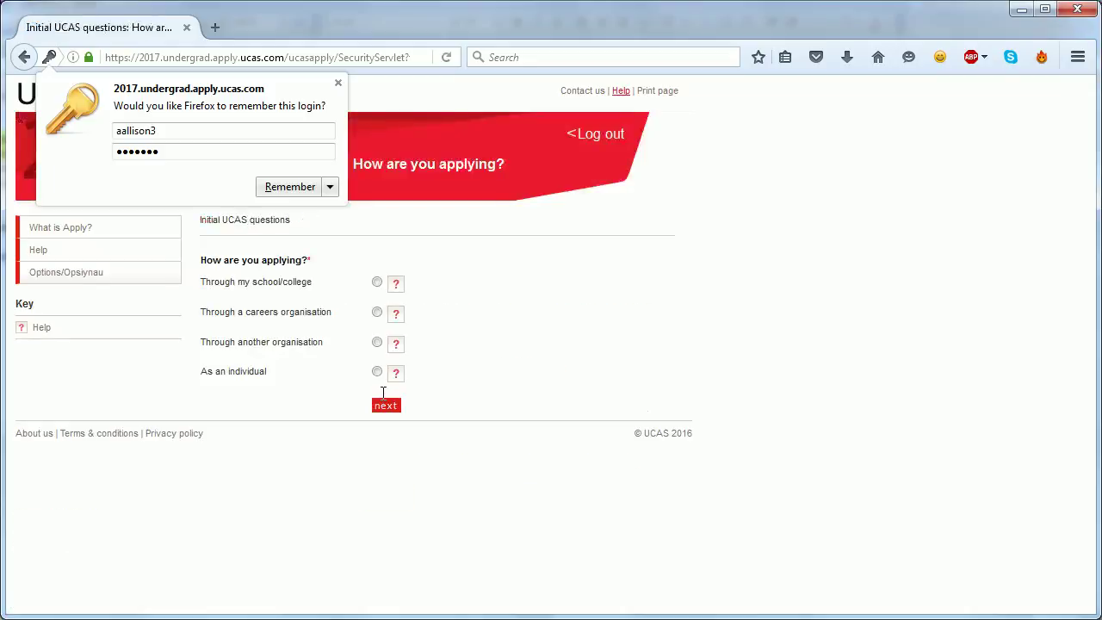
# Dismiss Firefox's remember-login prompt, answer 'Through my school/college' and continue
pyautogui.click(339, 83)
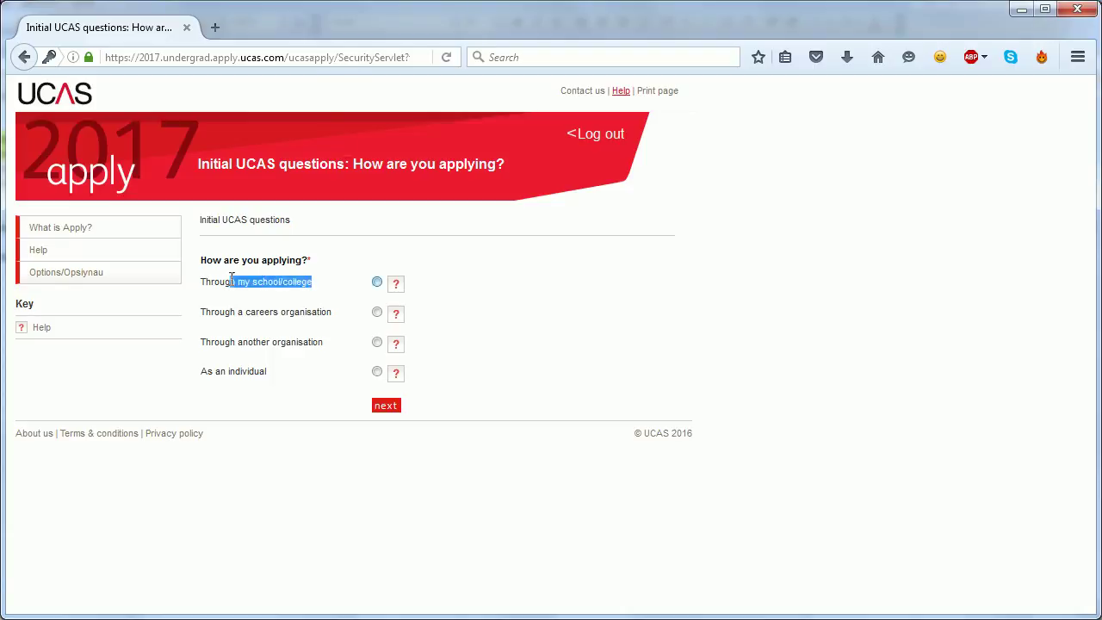
pyautogui.moveTo(313, 281); pyautogui.dragTo(205, 282)
pyautogui.click(205, 283)
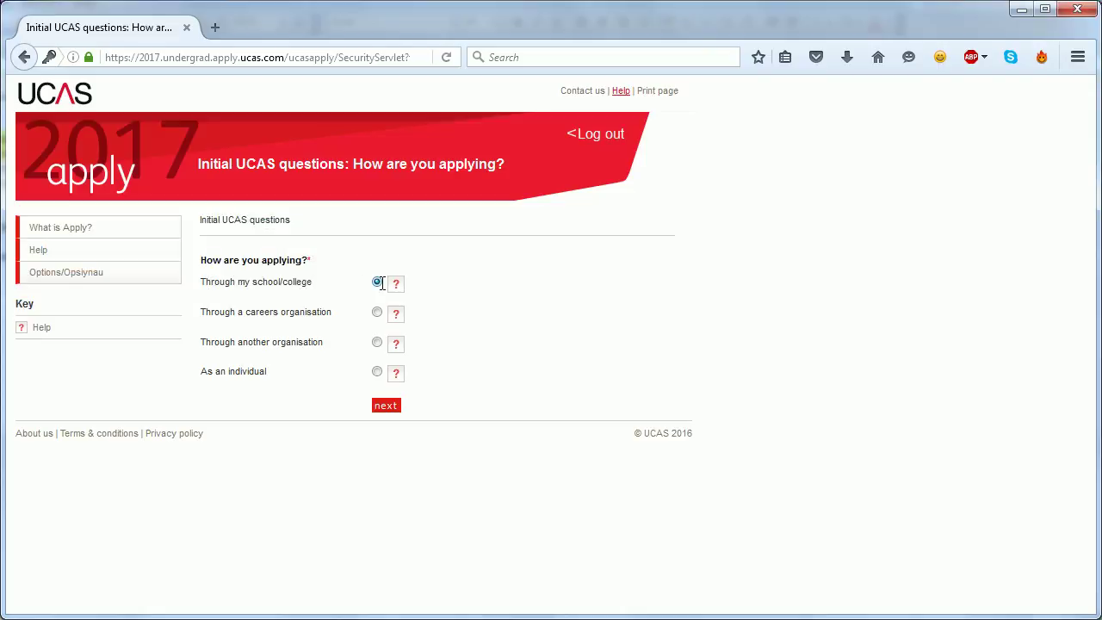
pyautogui.click(397, 404)
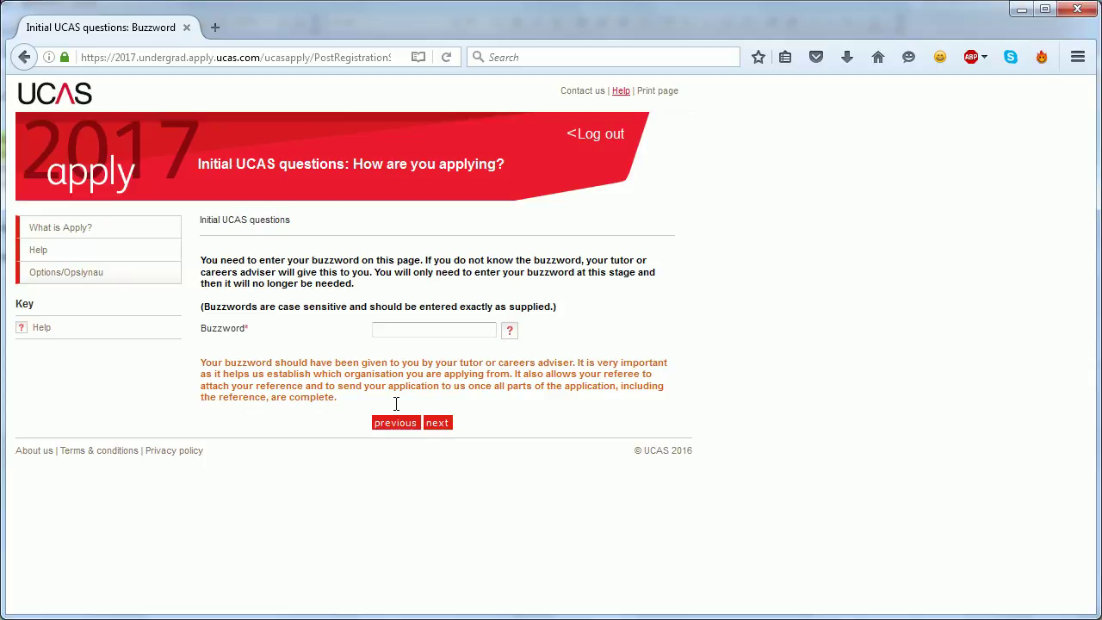
pyautogui.click(385, 330)
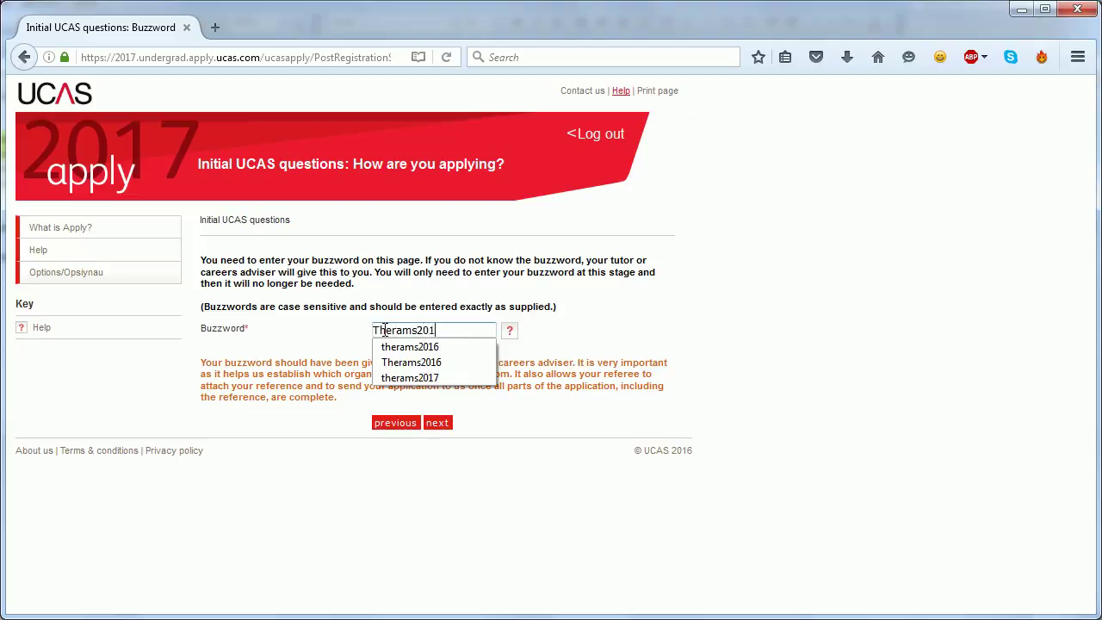
pyautogui.click(357, 334)
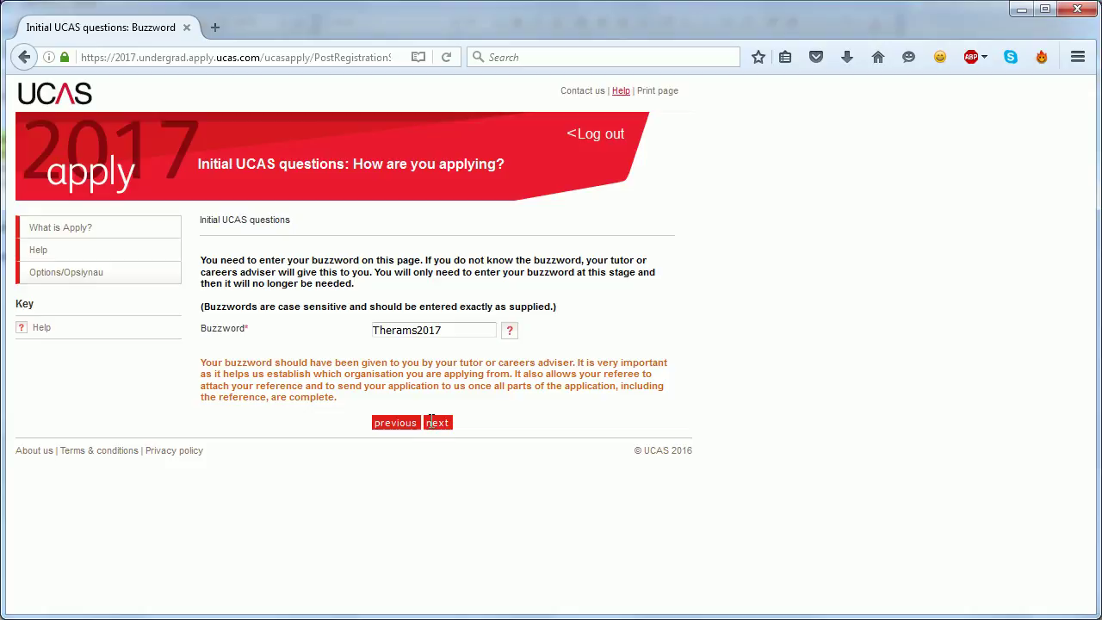
pyautogui.click(431, 422)
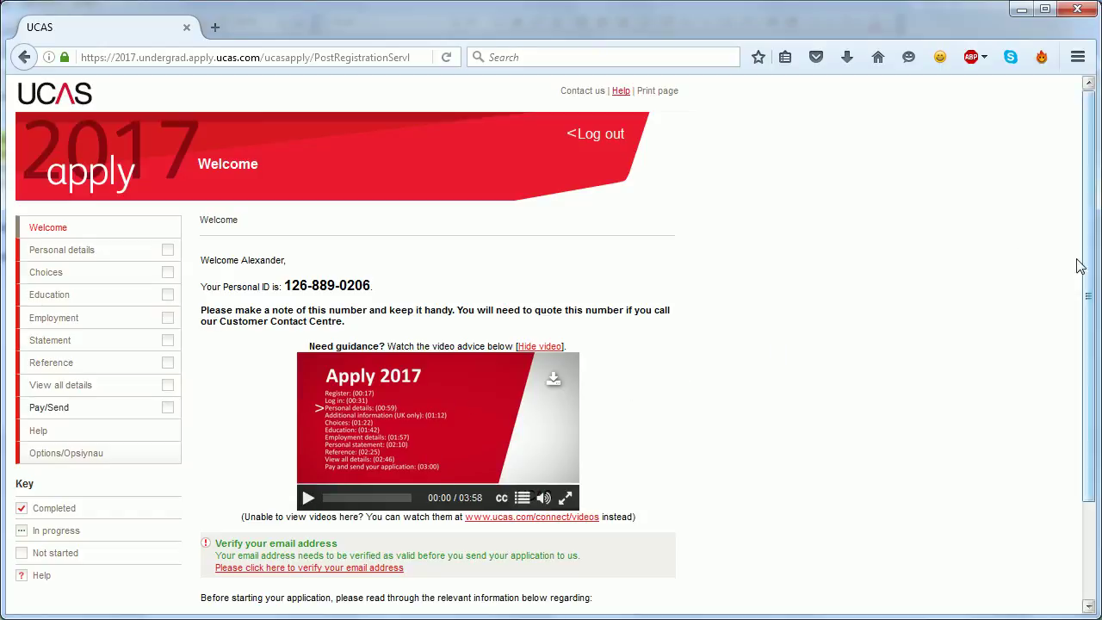
pyautogui.moveTo(1088, 267); pyautogui.dragTo(1088, 329)
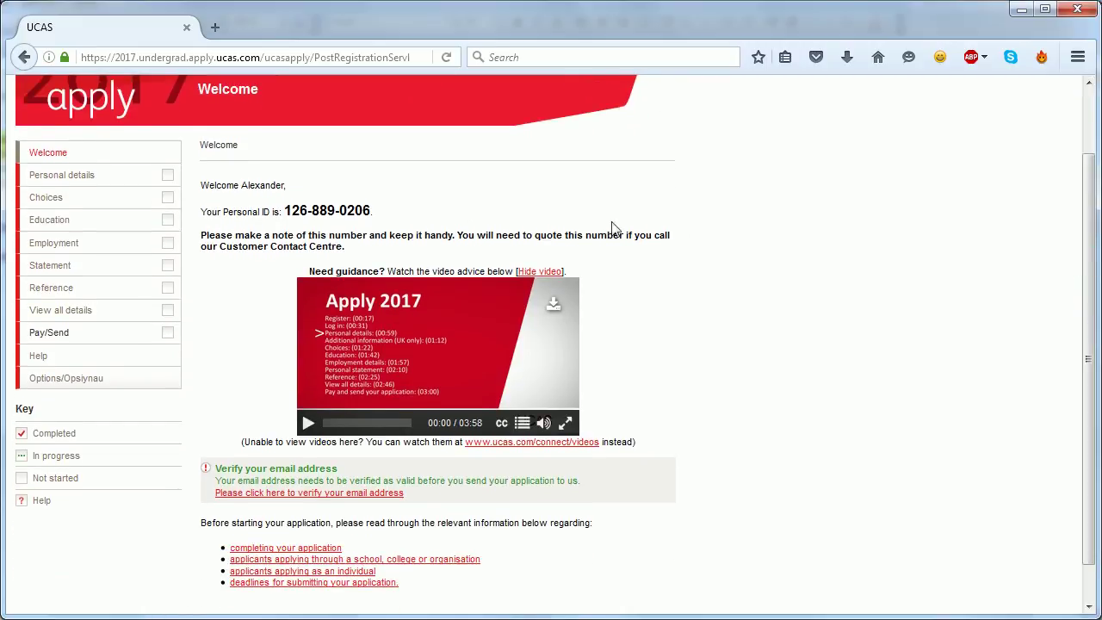
pyautogui.moveTo(281, 211); pyautogui.dragTo(376, 211)
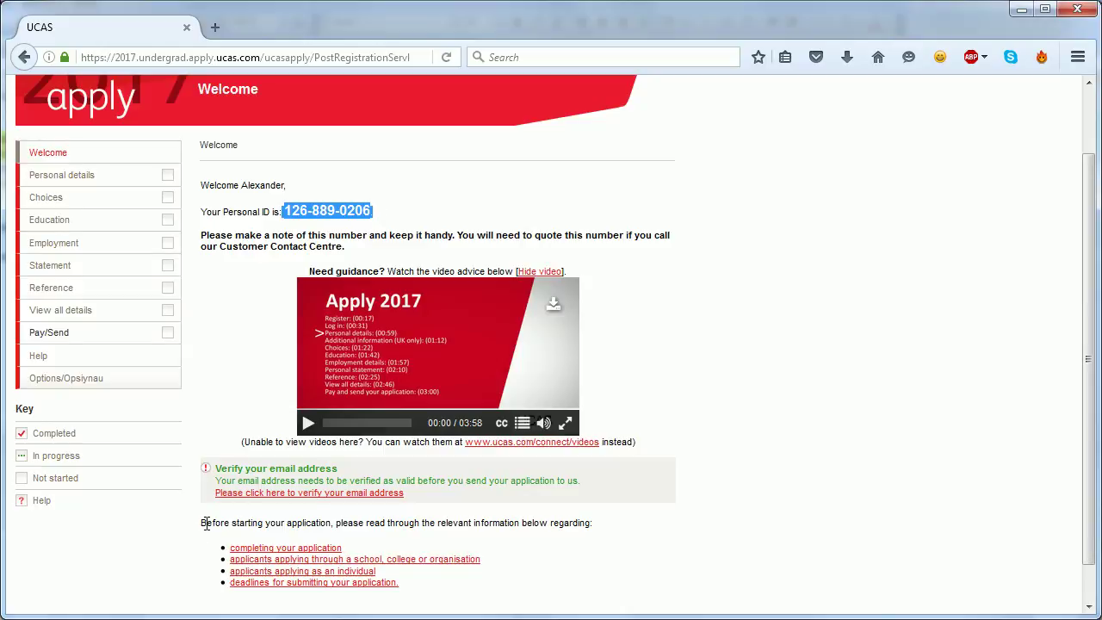
pyautogui.moveTo(215, 468); pyautogui.dragTo(339, 473)
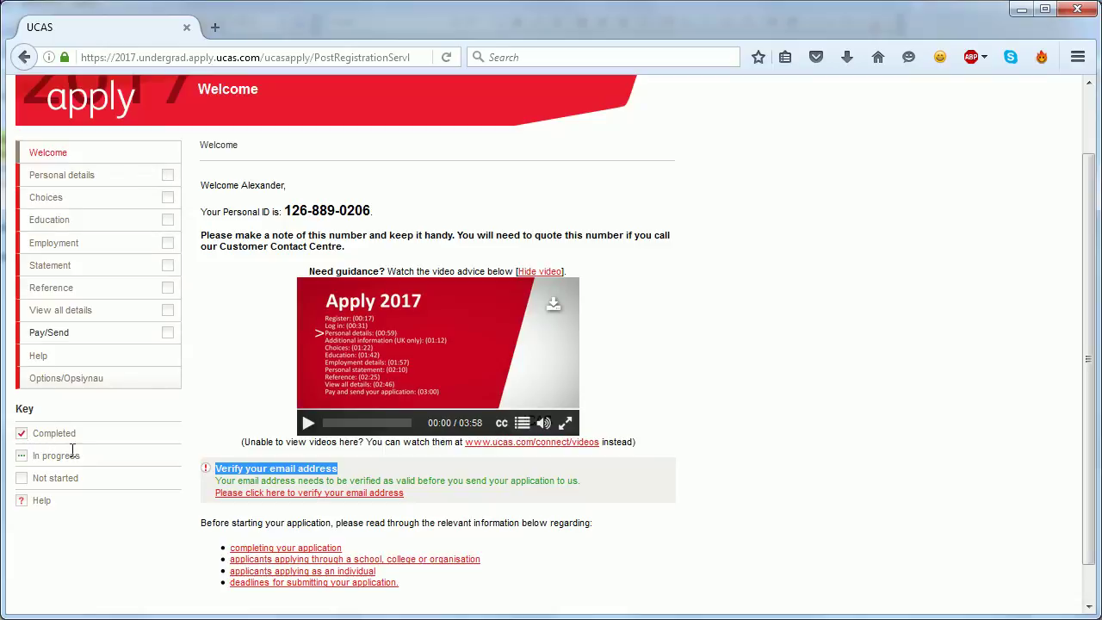
pyautogui.moveTo(89, 458); pyautogui.dragTo(30, 459)
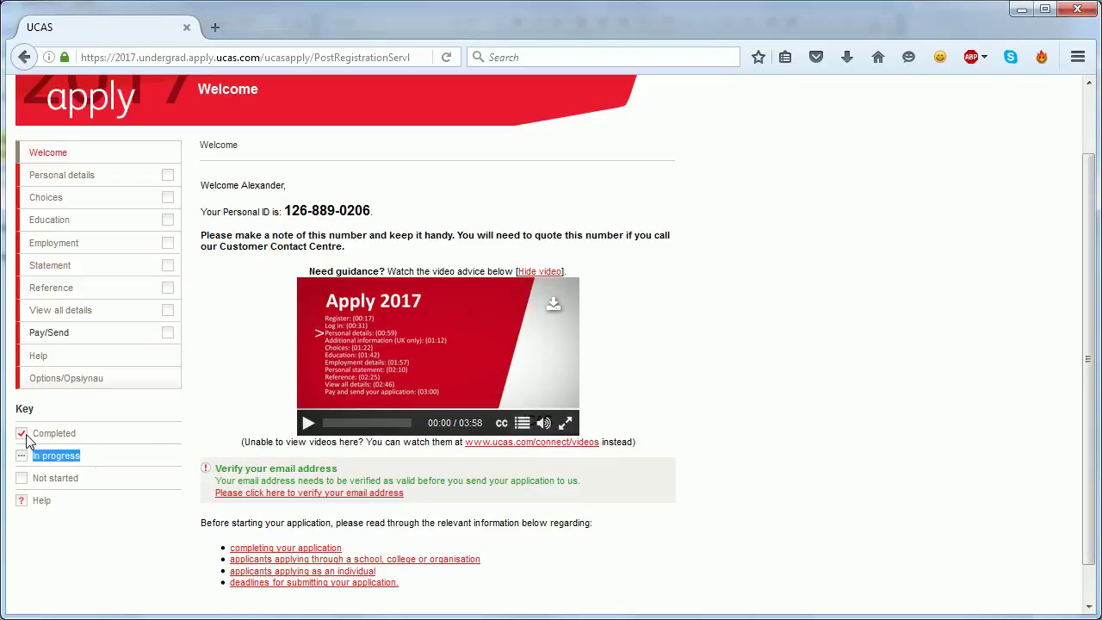
pyautogui.moveTo(33, 433); pyautogui.dragTo(78, 432)
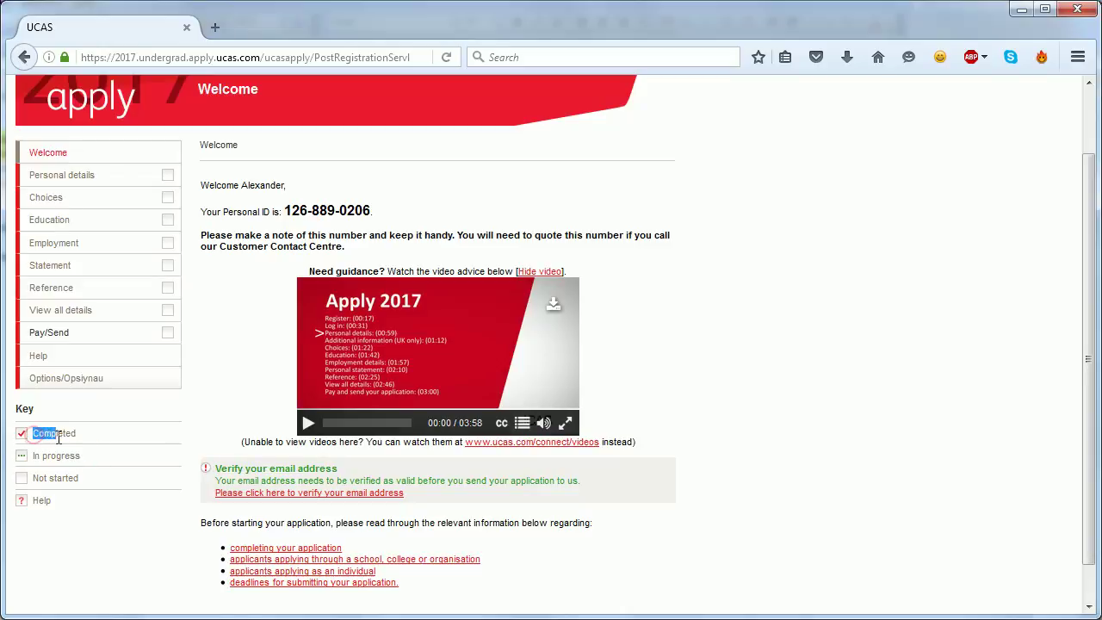